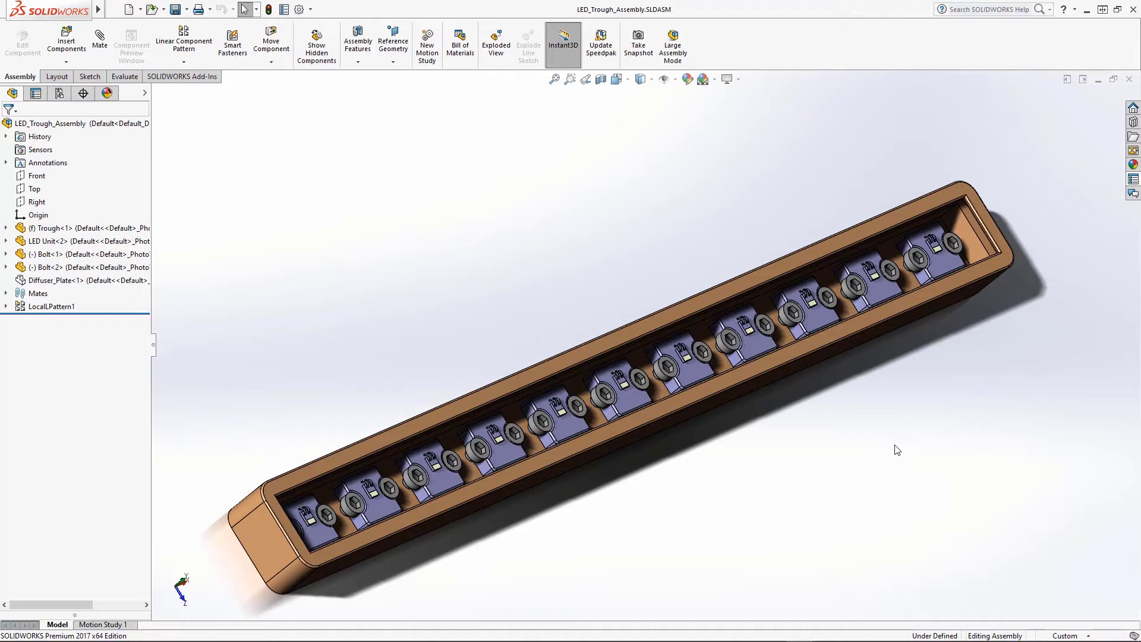
- Create a coordinate system in the LED Unit part at Chip_Center_Point, with X along the chip block's long edge and Y along the base's lower edge
key(ctrl+Tab)
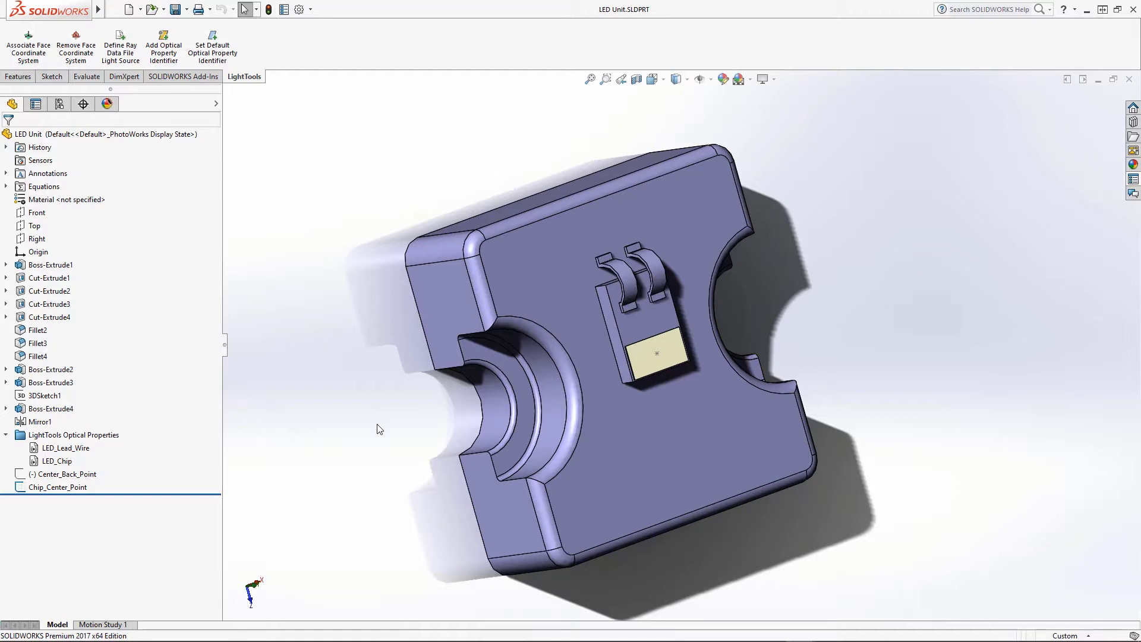
click(18, 77)
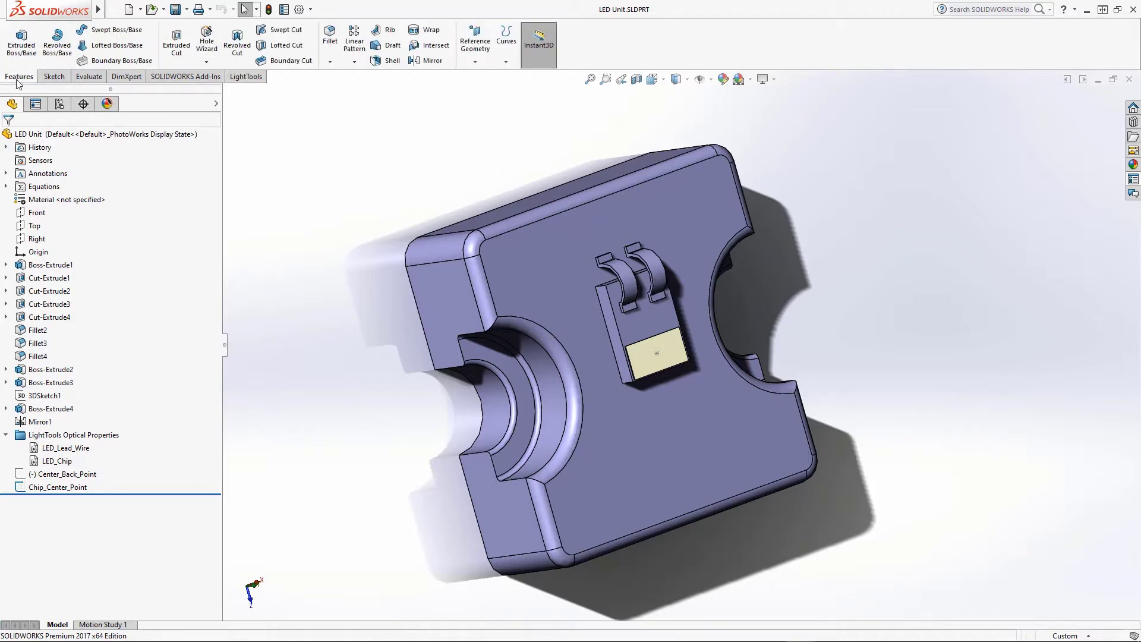
click(476, 63)
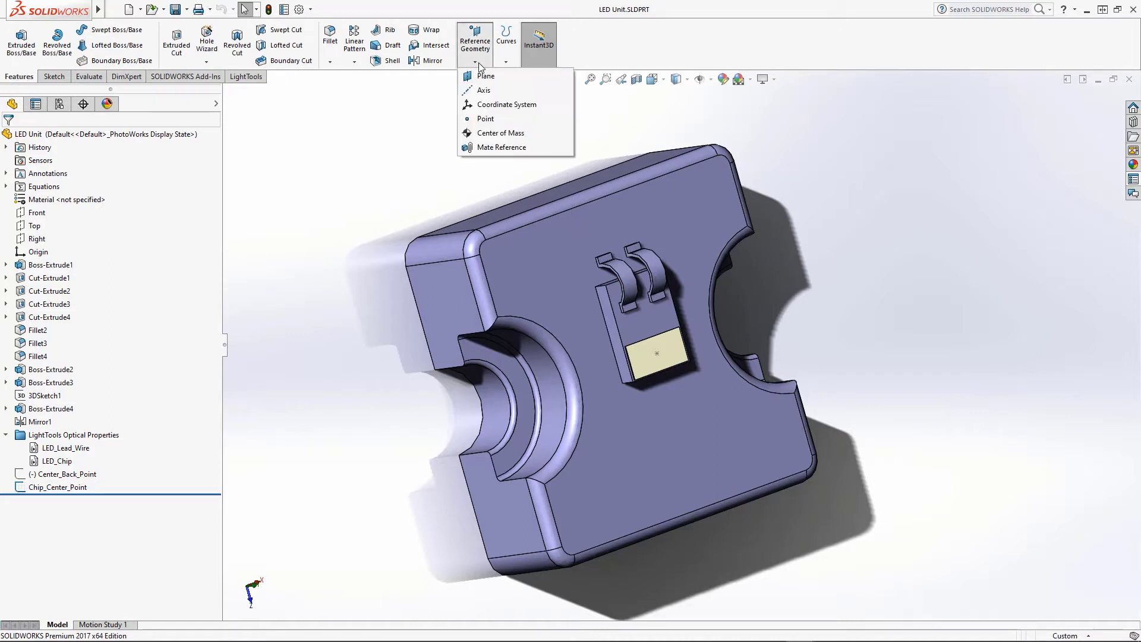
click(486, 104)
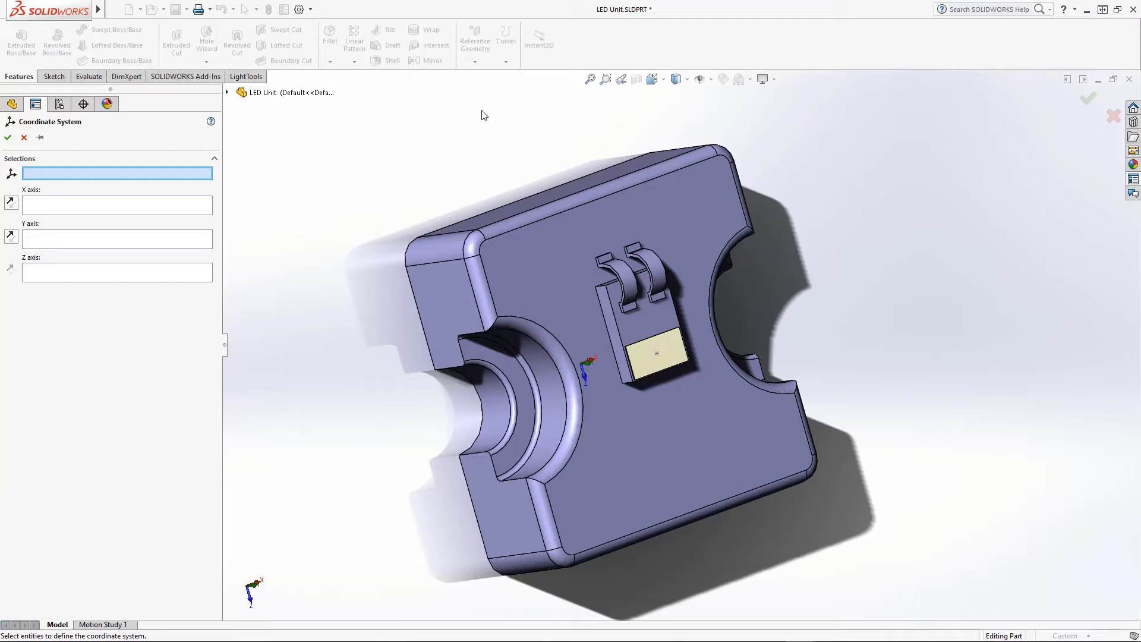
click(658, 354)
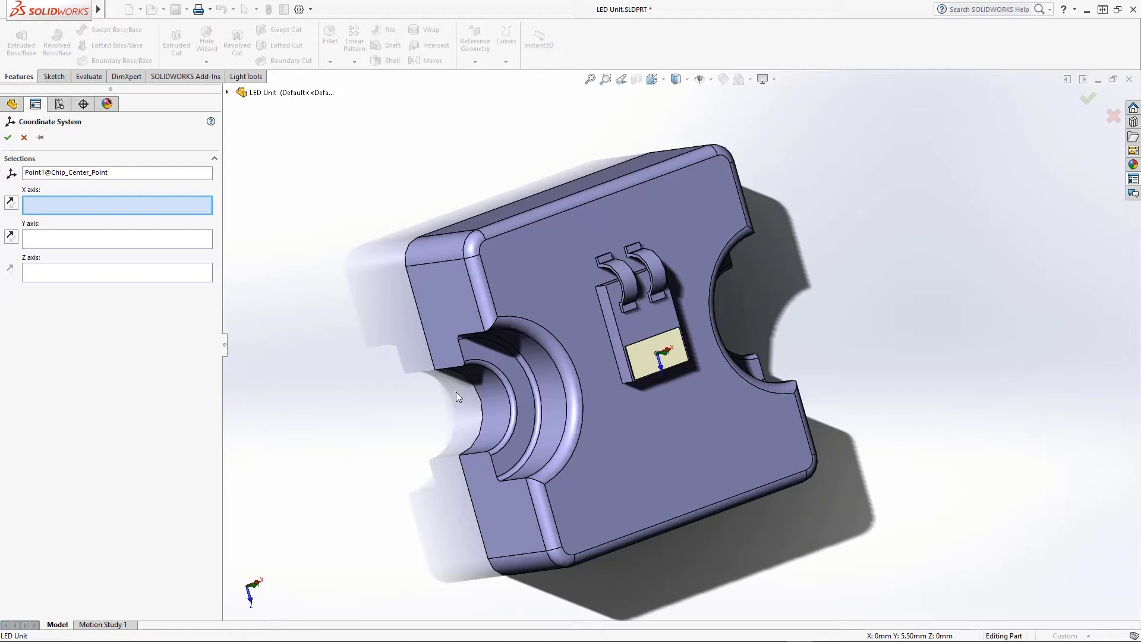
click(619, 331)
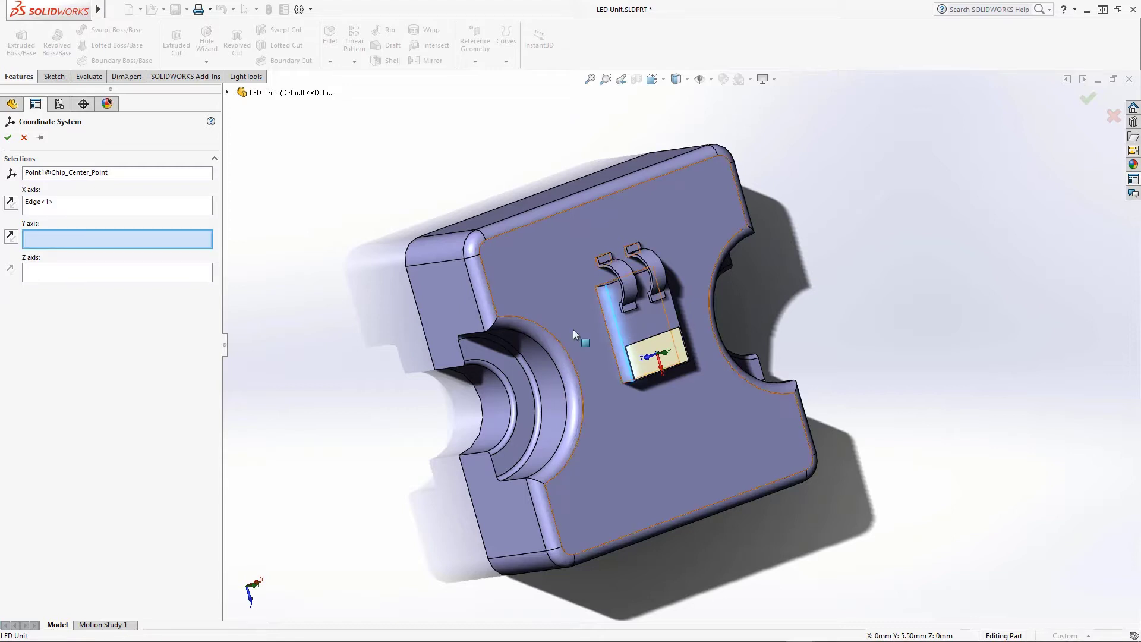
click(683, 515)
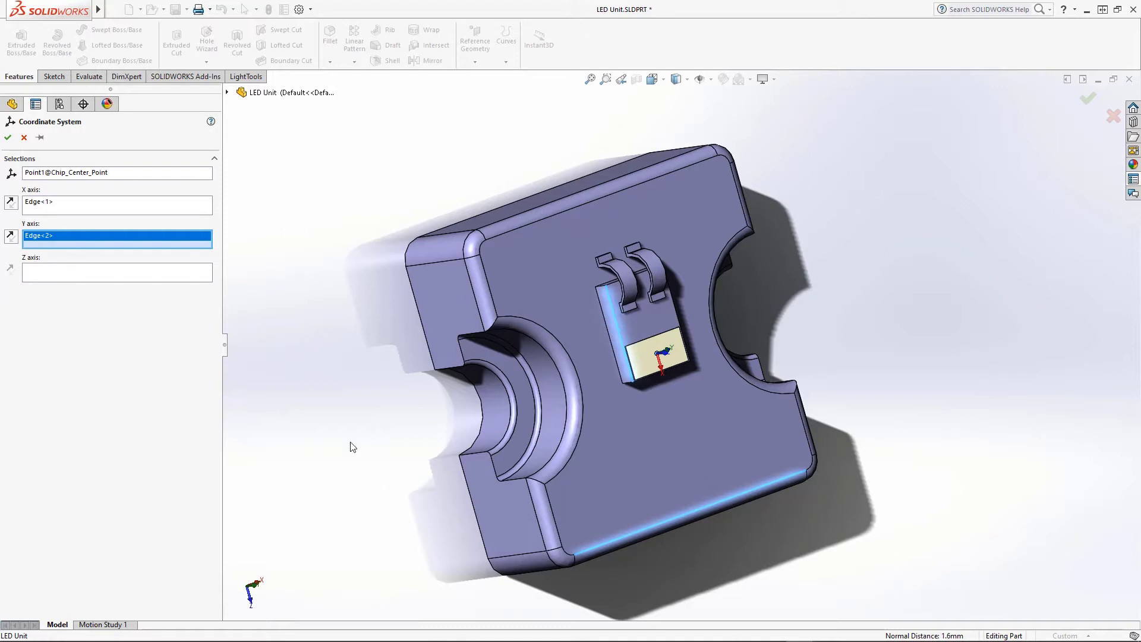
click(11, 236)
click(11, 237)
click(7, 138)
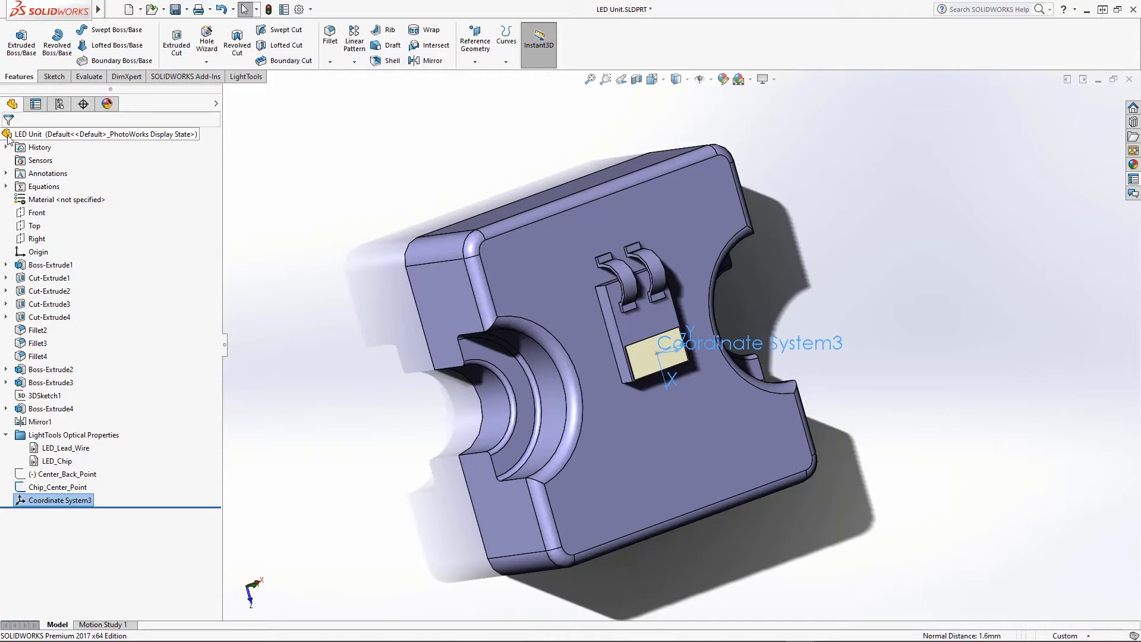
- Define a ray data file light source on the new coordinate system using LED_Example_RaySet.1.ray
click(252, 80)
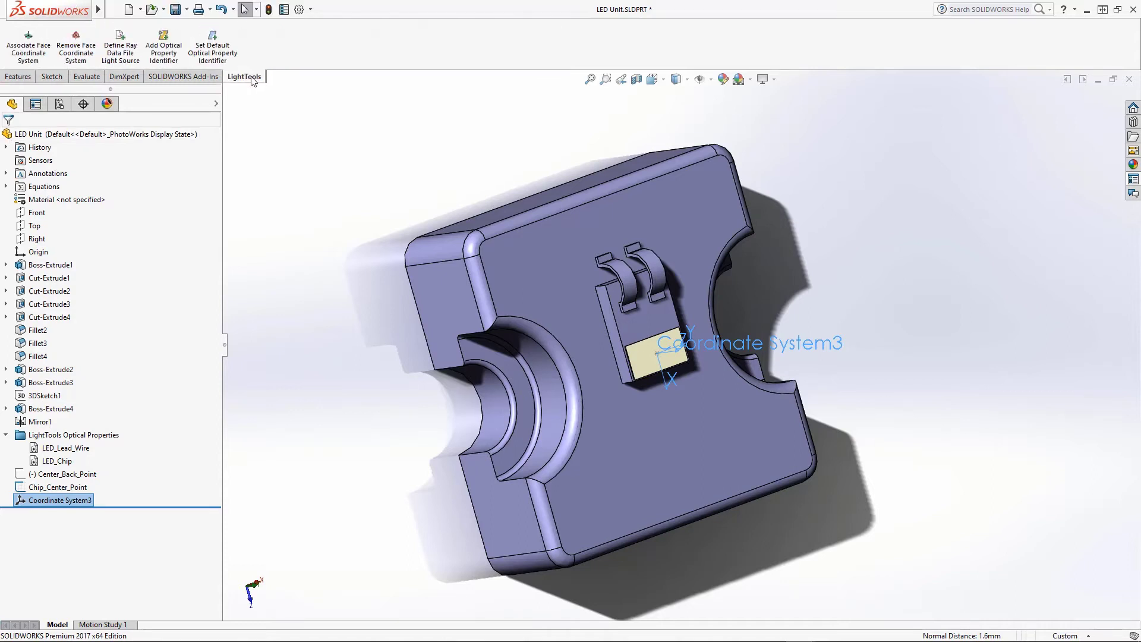
click(113, 47)
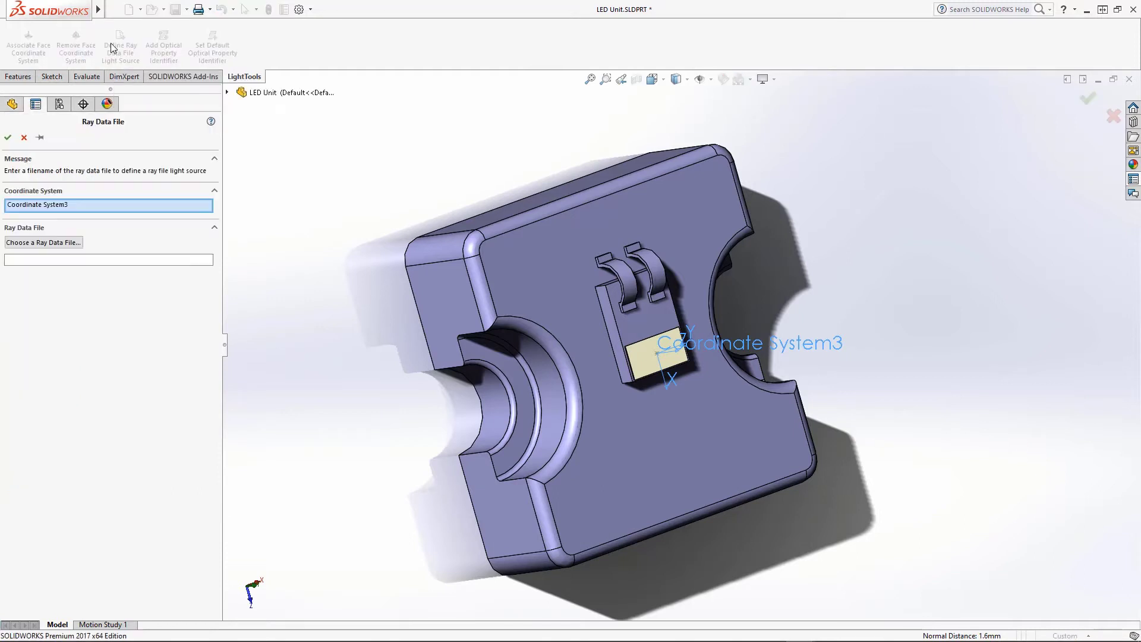
click(64, 246)
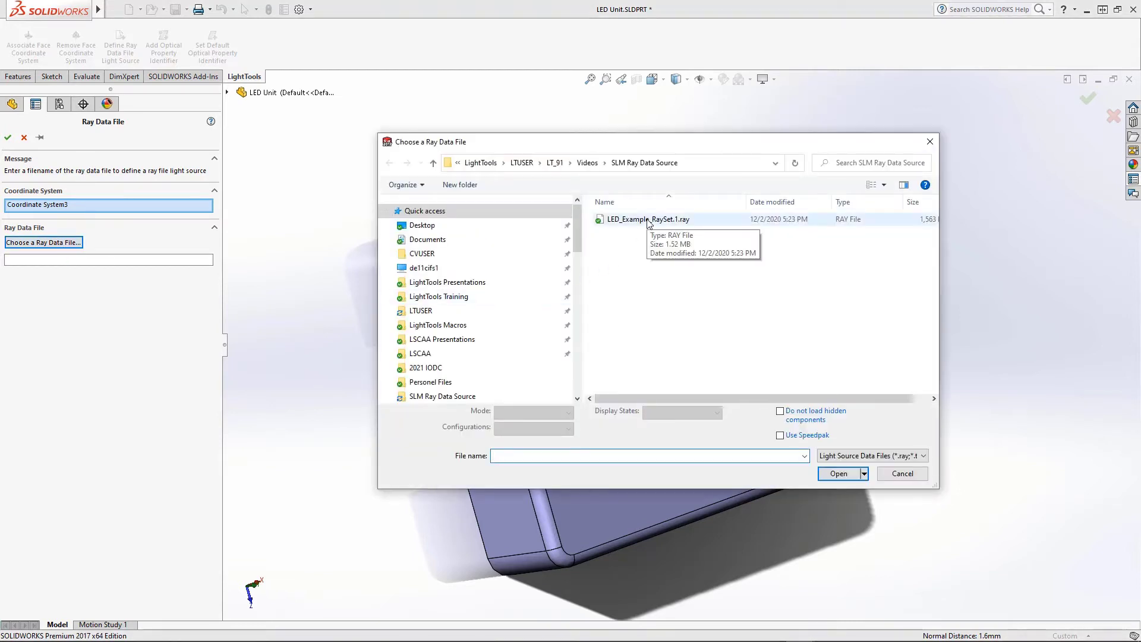
click(648, 220)
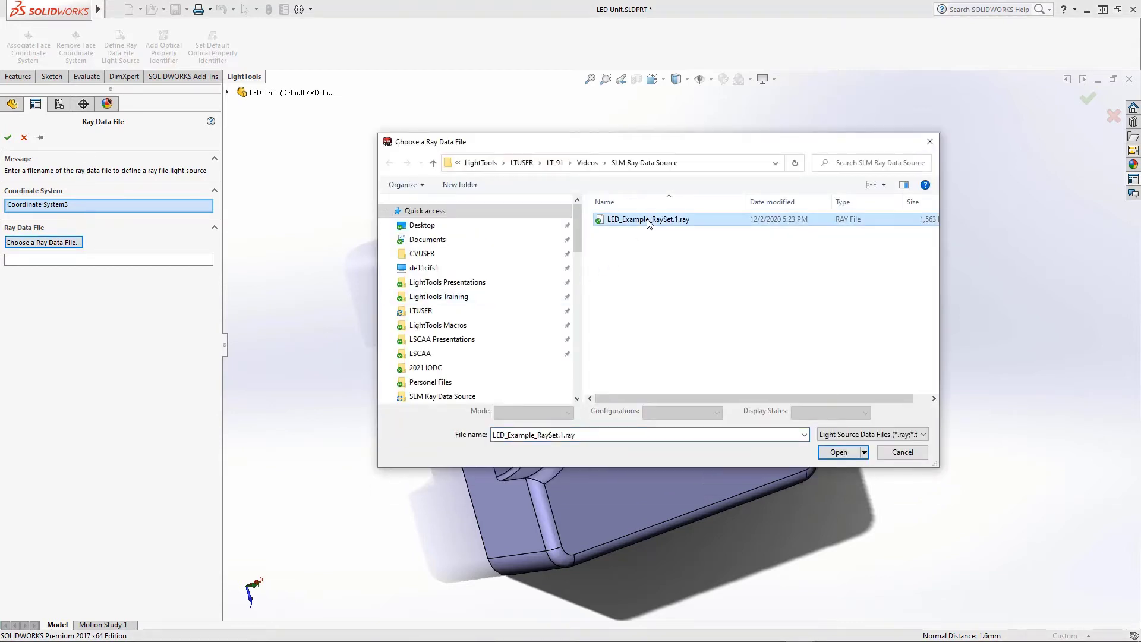
click(838, 453)
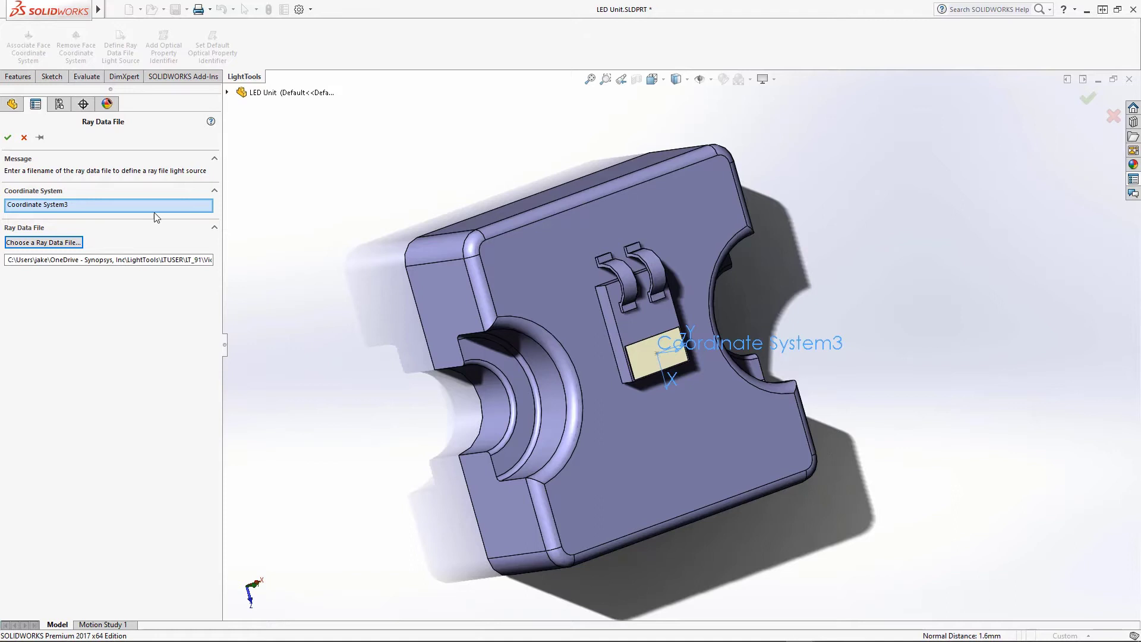
click(8, 138)
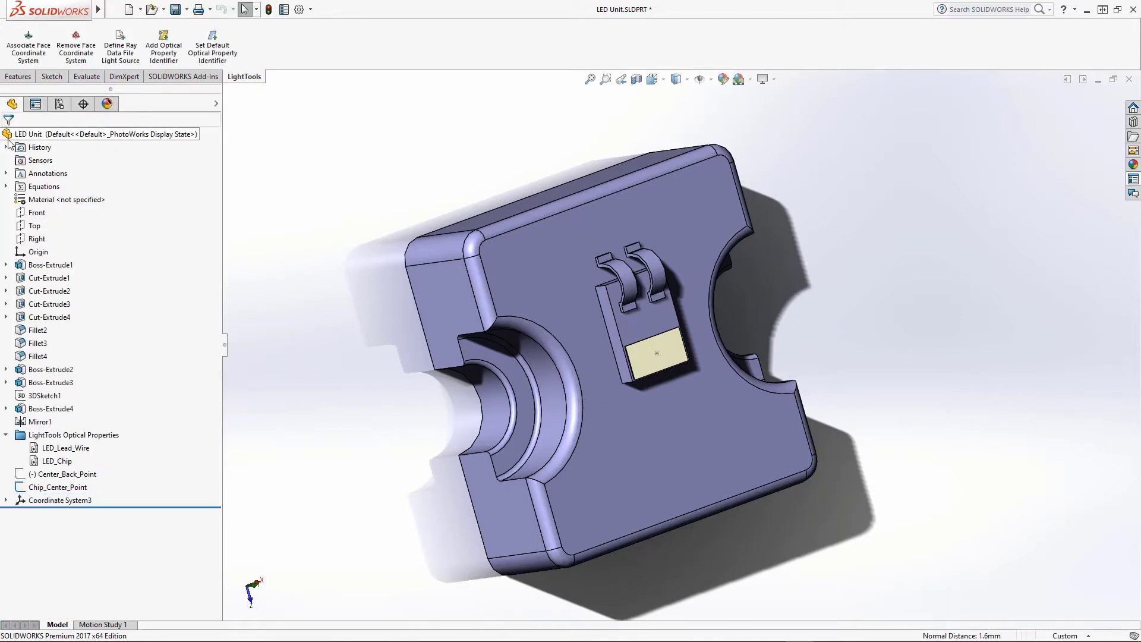
click(6, 500)
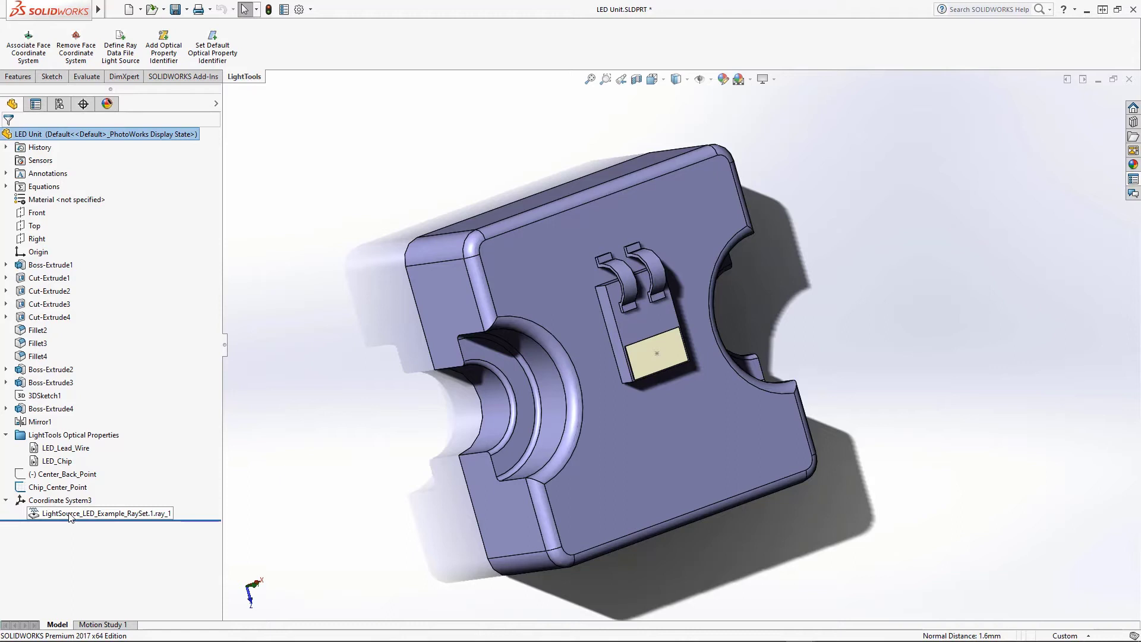
- Save the LED Unit part, and rebuild and save LED_Trough_Assembly with the changed part
click(174, 10)
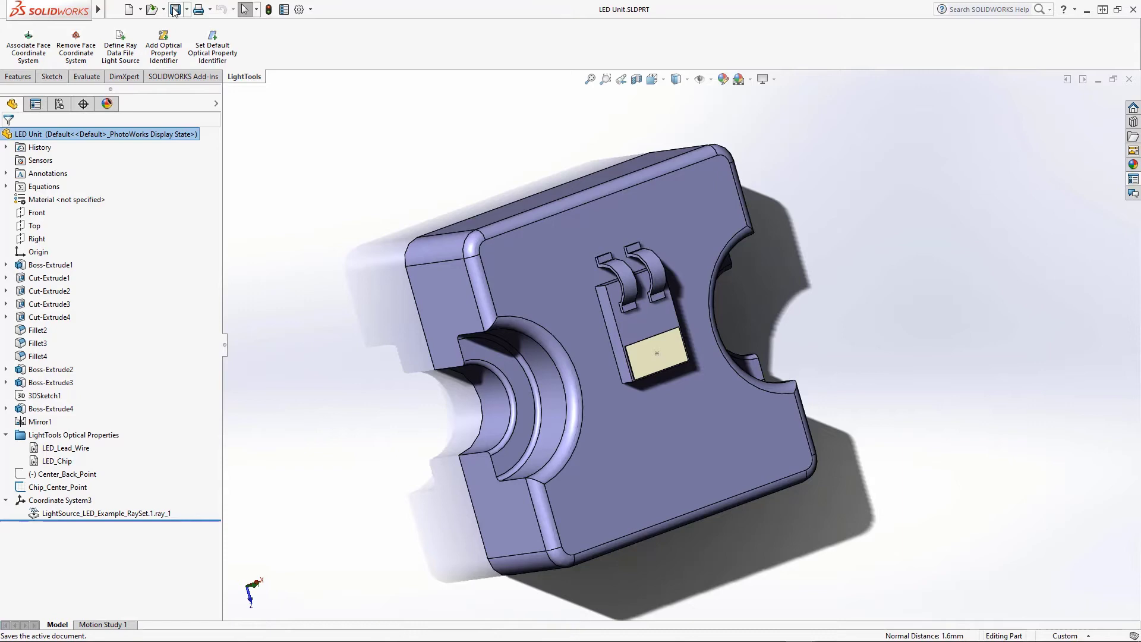
key(ctrl+Tab)
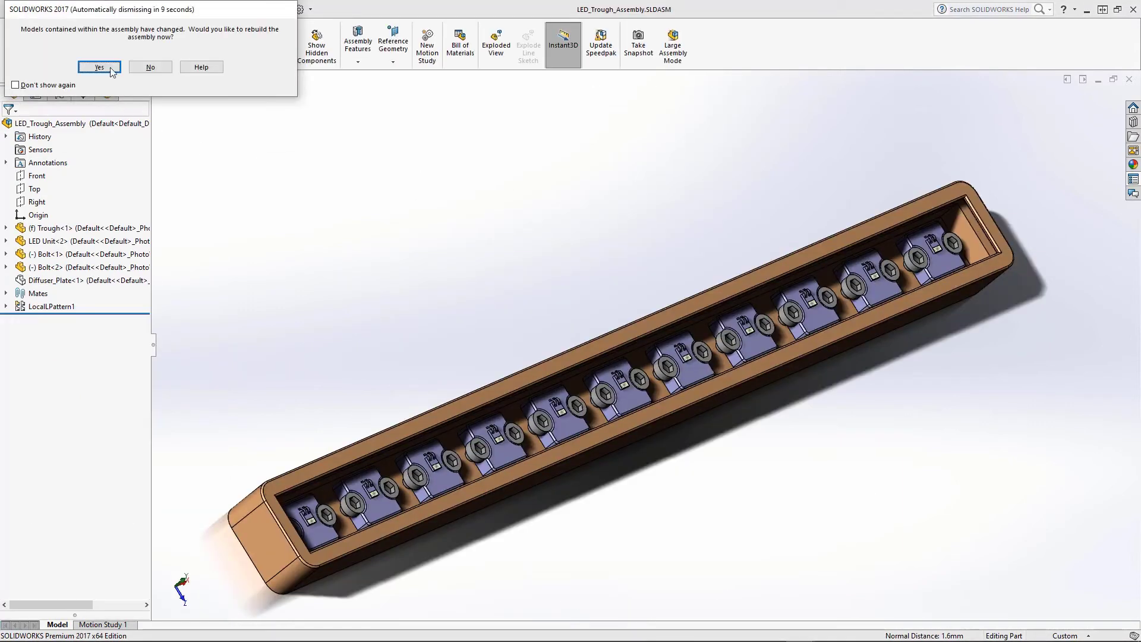
click(105, 67)
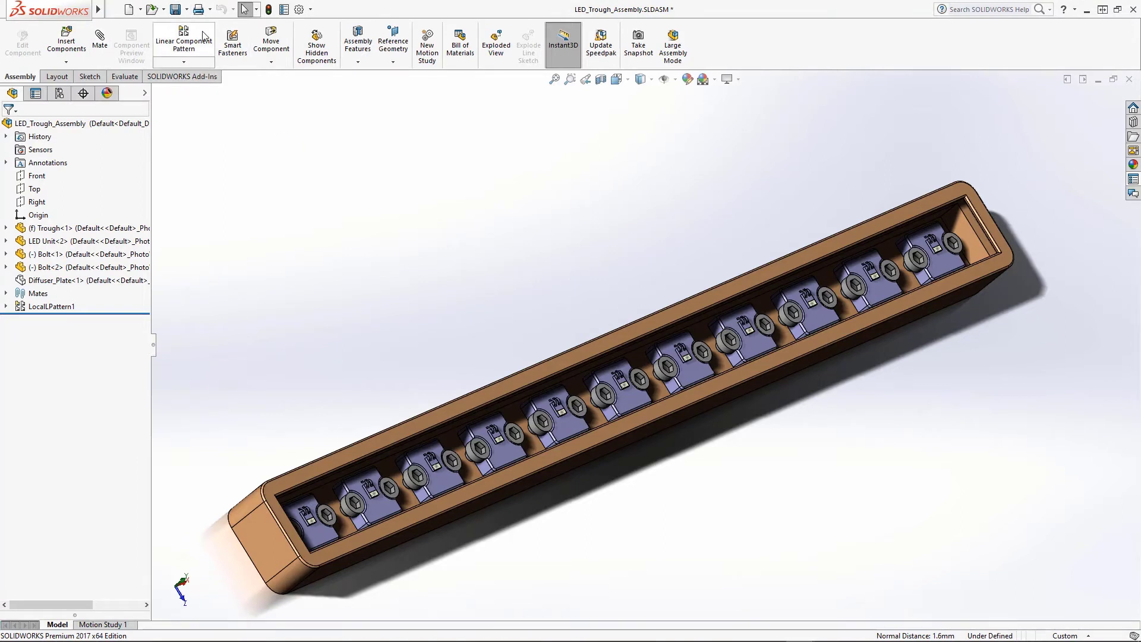
click(176, 10)
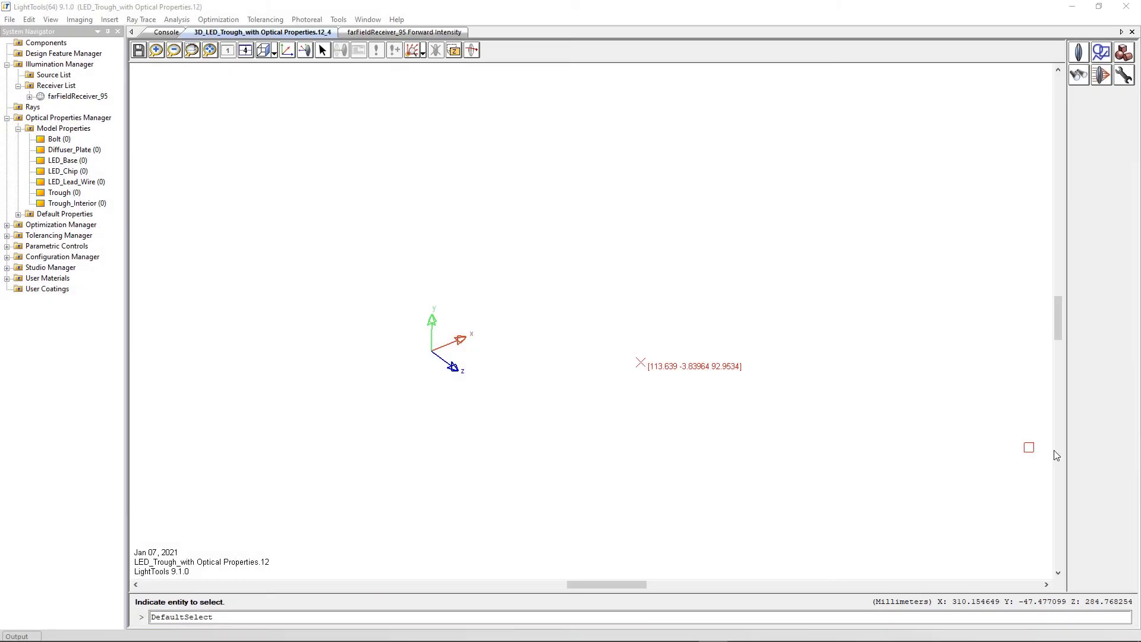
- Switch to LightTools and link the SOLIDWORKS model LED_Trough_Assembly.SLDASM into the LED trough model with optical properties
click(542, 433)
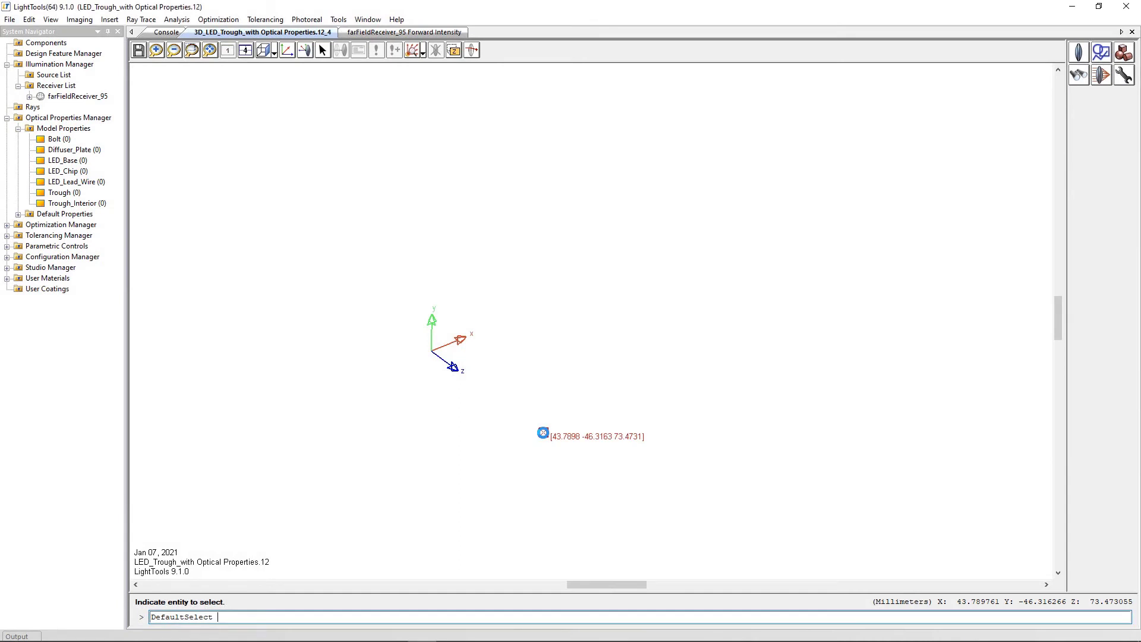
click(53, 142)
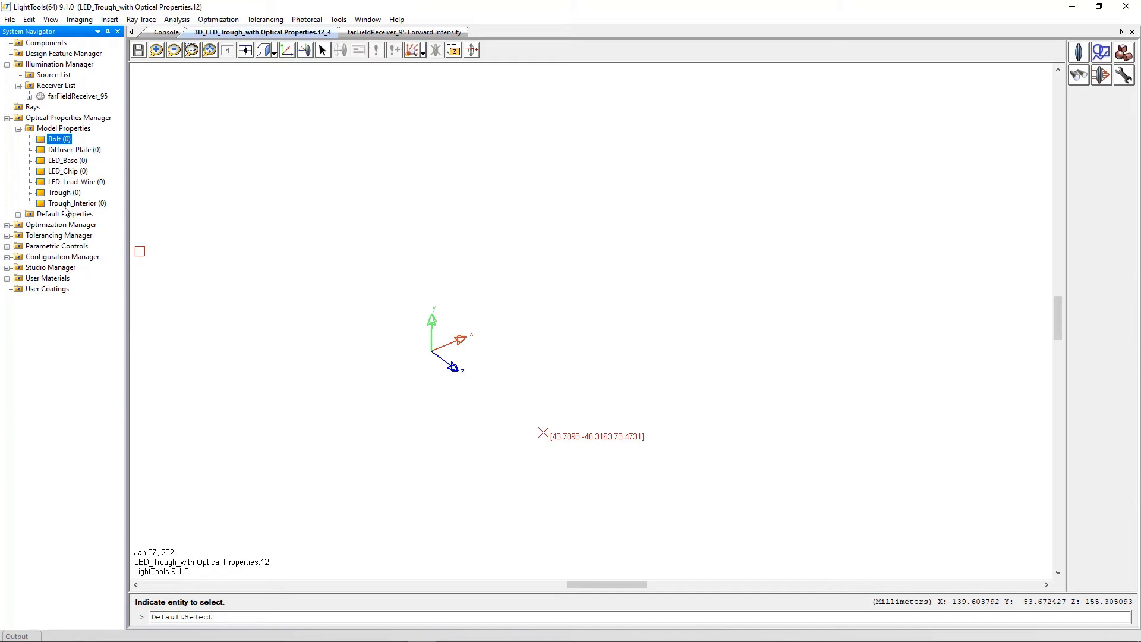
click(64, 95)
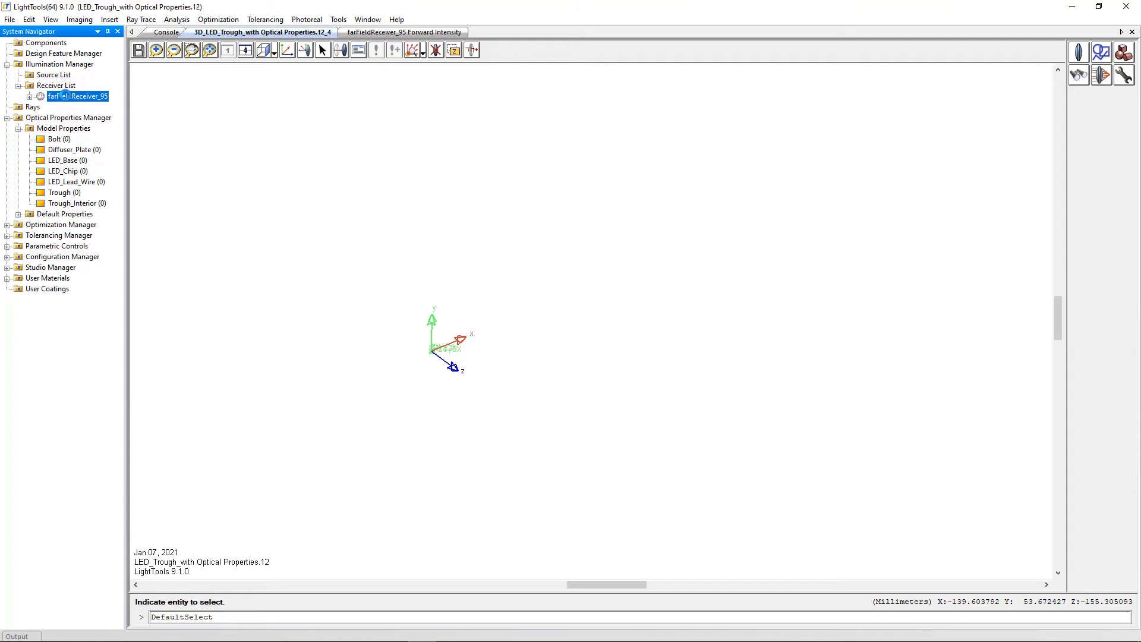
click(10, 19)
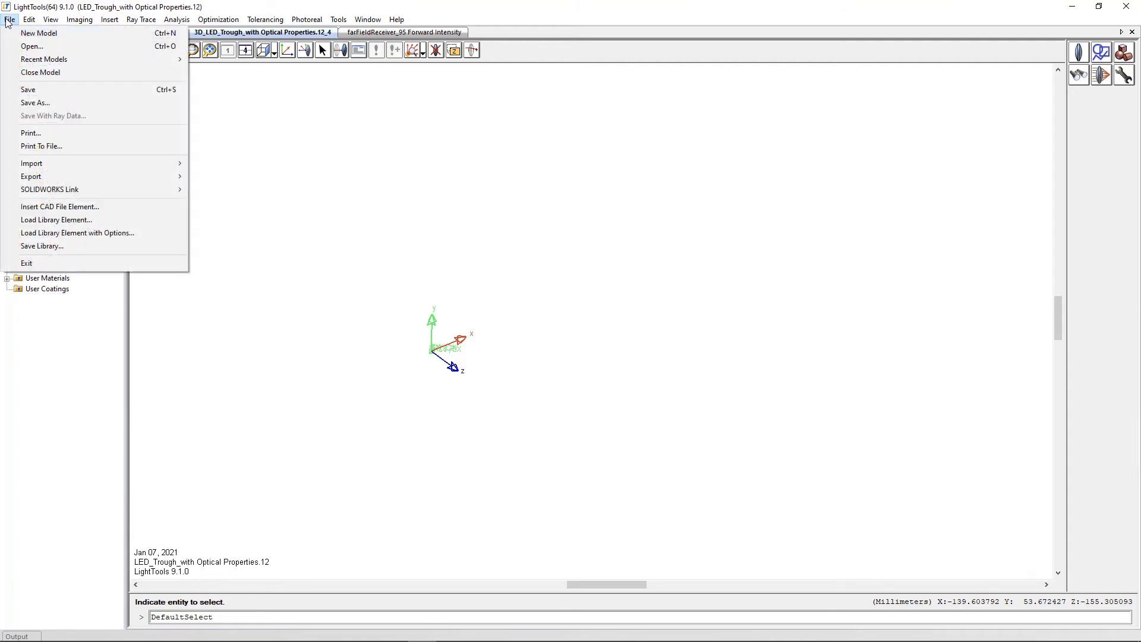
mouse_move(91, 187)
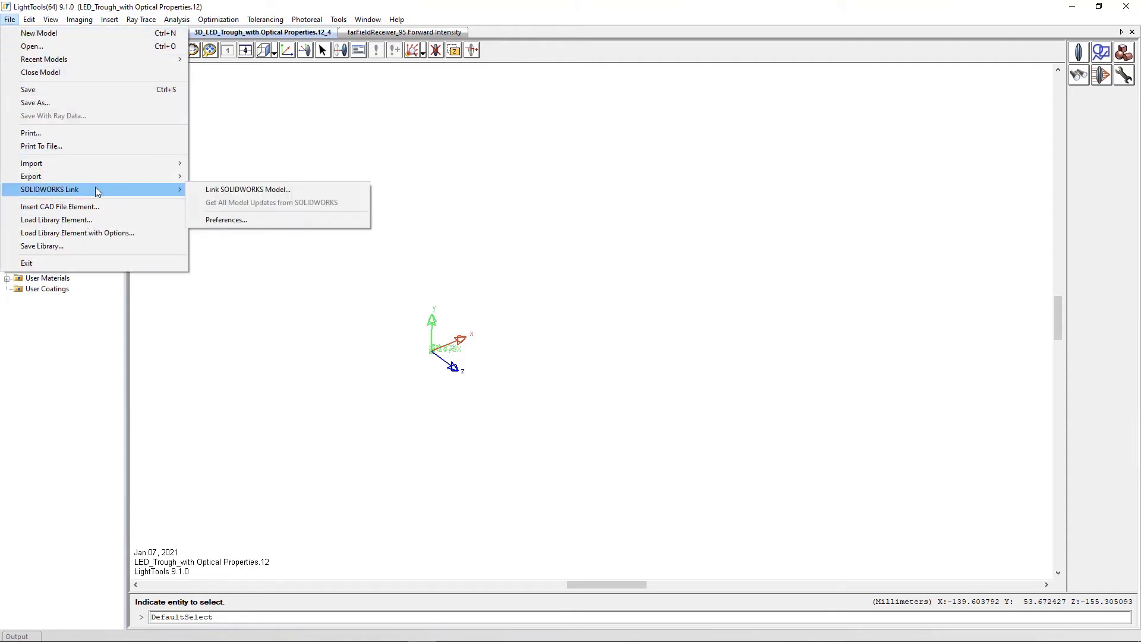
click(311, 190)
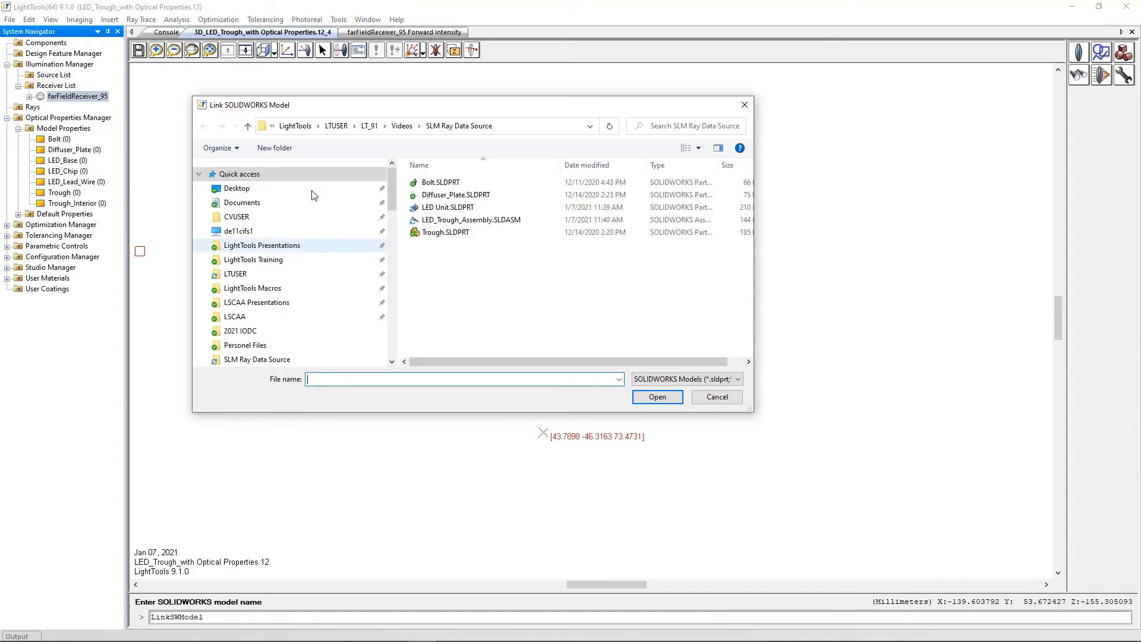
click(479, 220)
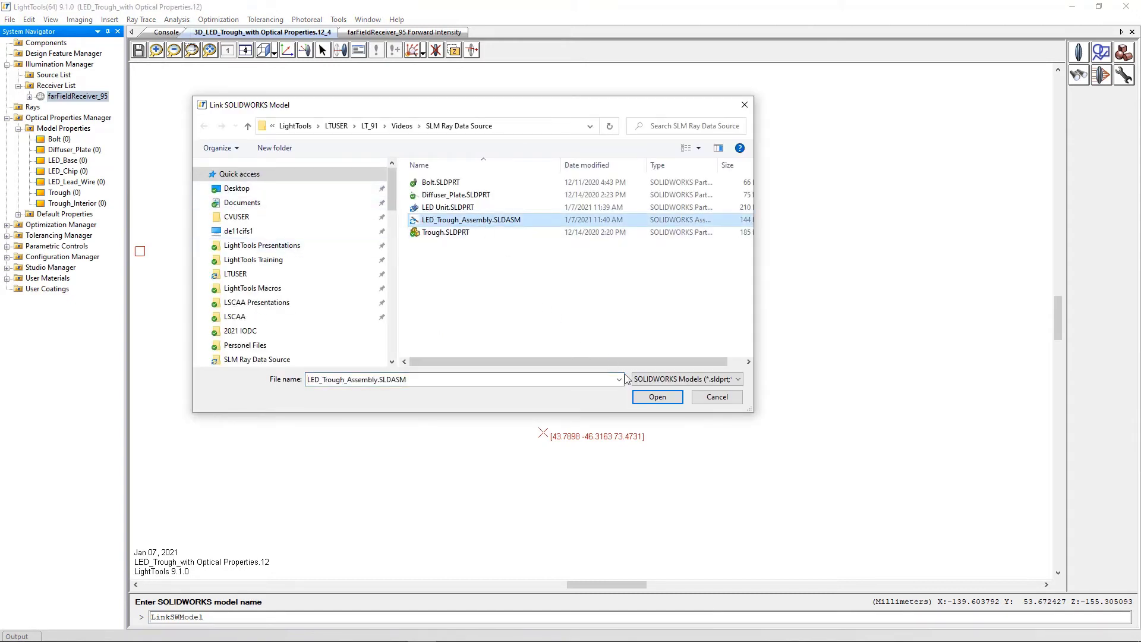
click(646, 397)
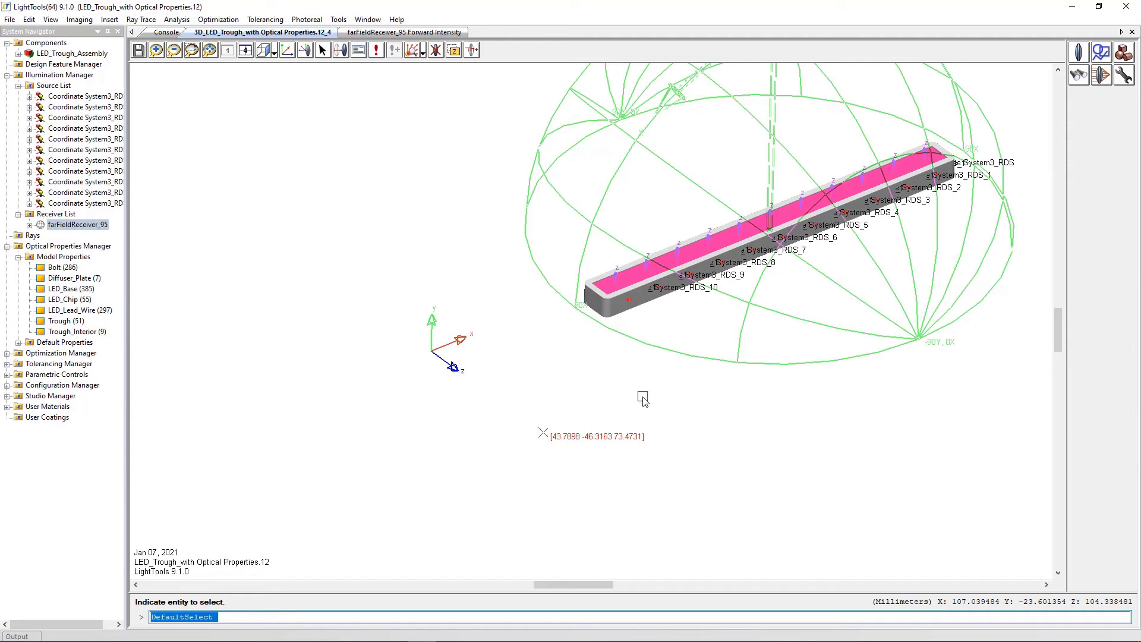
click(642, 398)
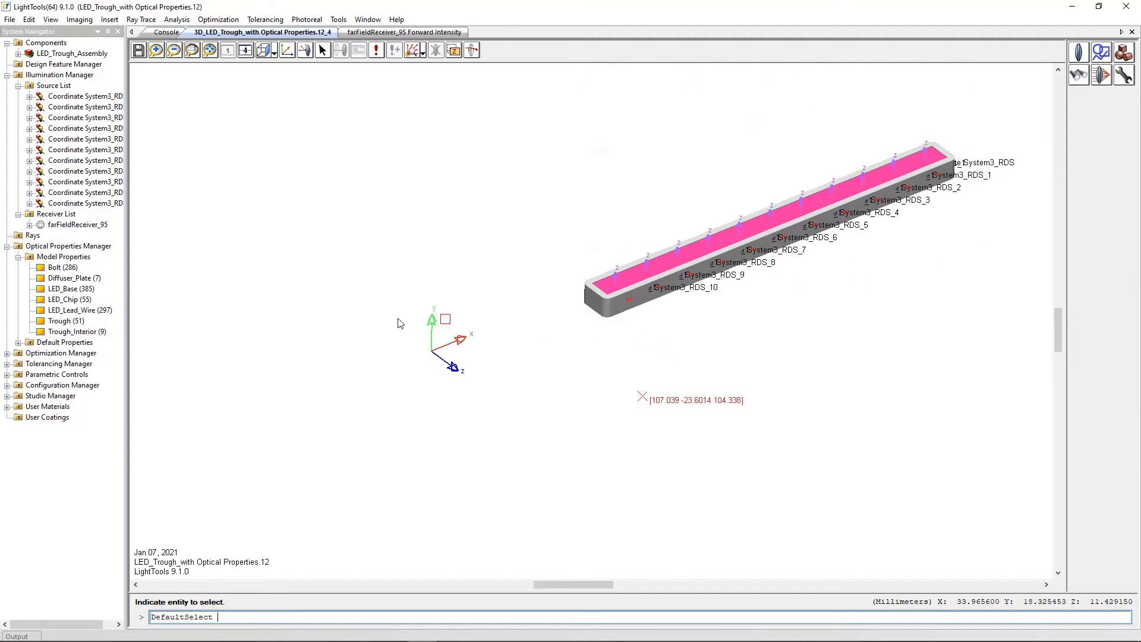
- Hide the Diffuser_Plate-1 component of the linked LED_Trough_Assembly
click(18, 53)
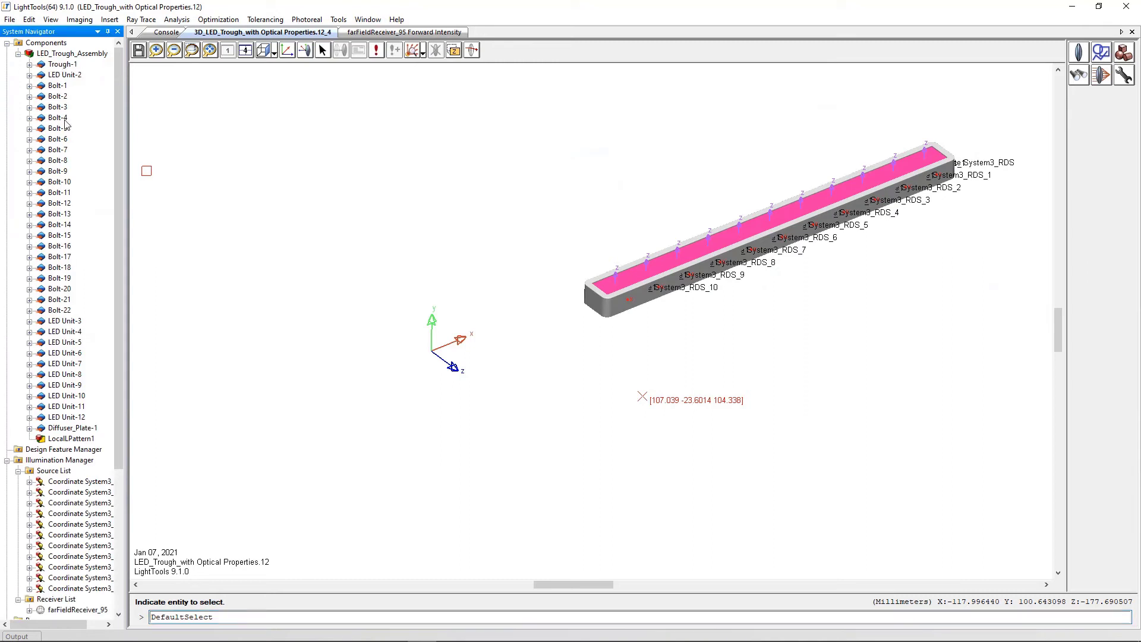
right_click(69, 428)
click(96, 263)
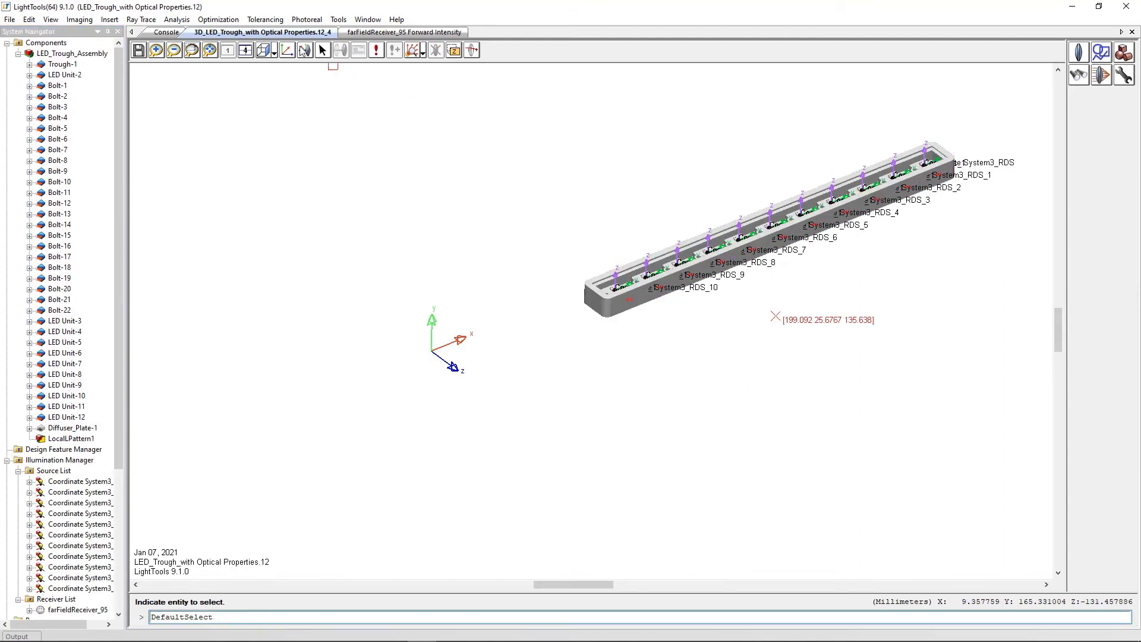
- Align the UCS with the trough's long outer side surface and examine the ray data source on a middle LED chip
click(304, 50)
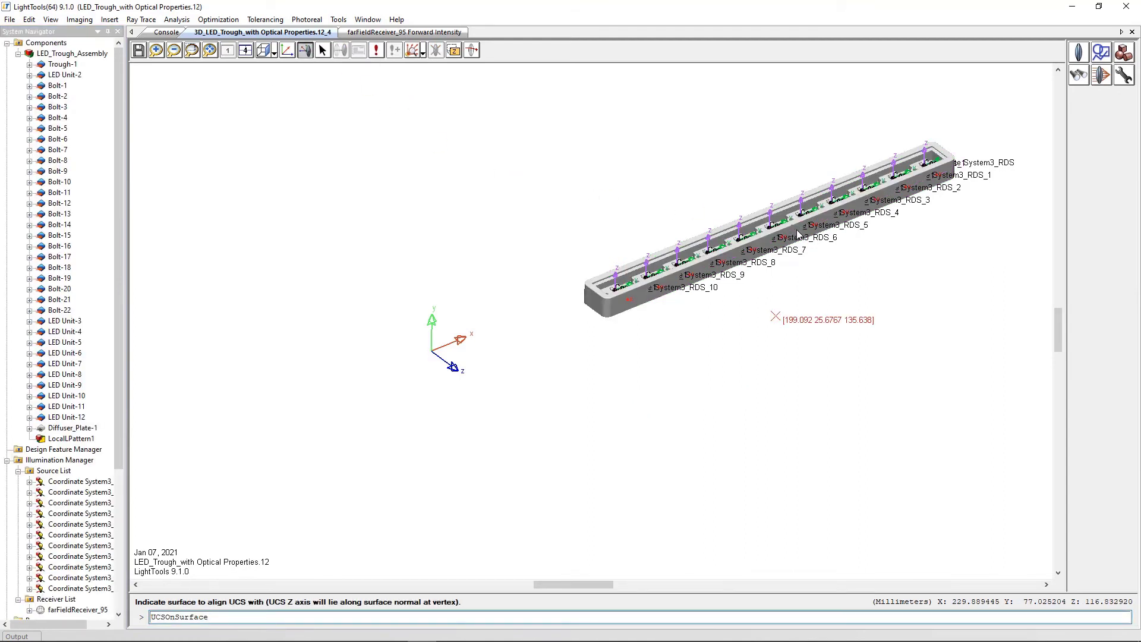
click(796, 233)
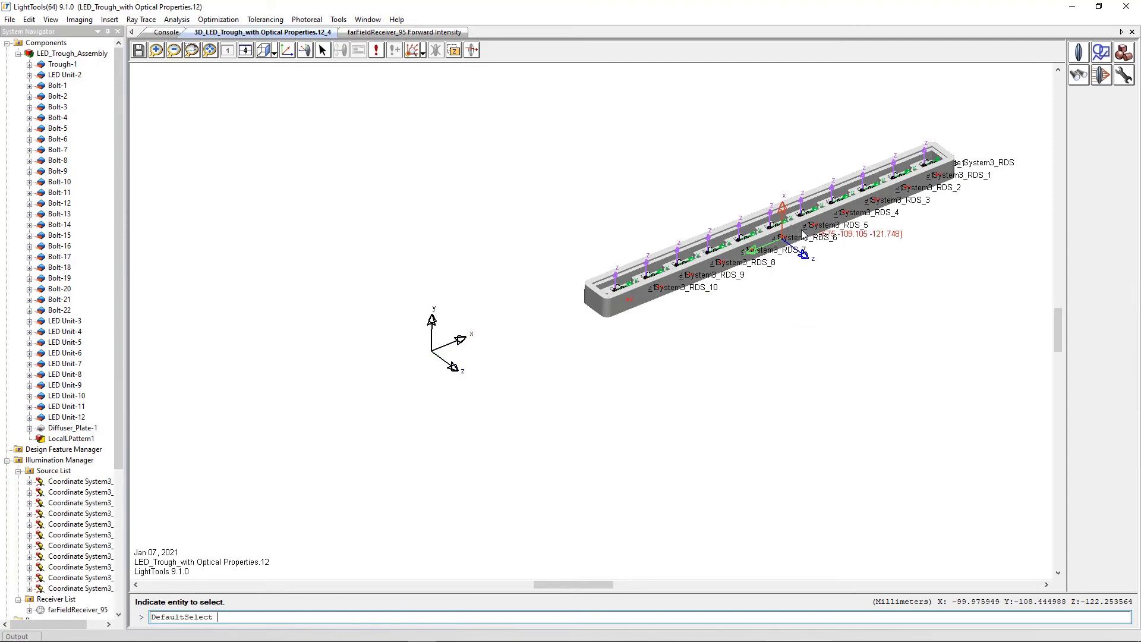
scroll(719, 341, up, 6)
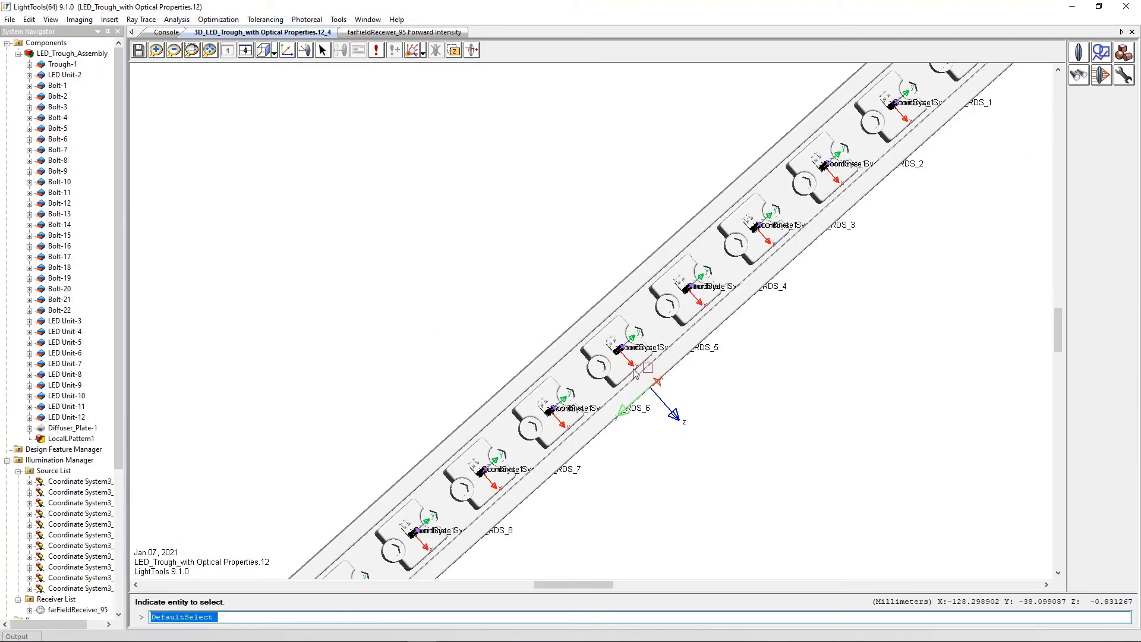
scroll(630, 362, up, 8)
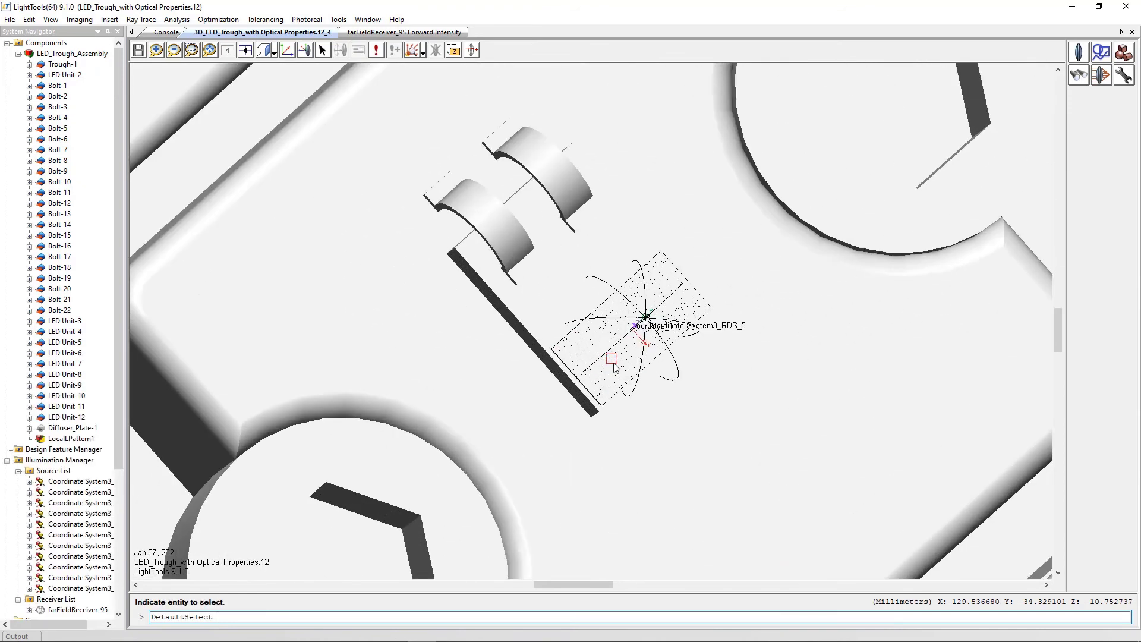
middle_drag(663, 415, 665, 410)
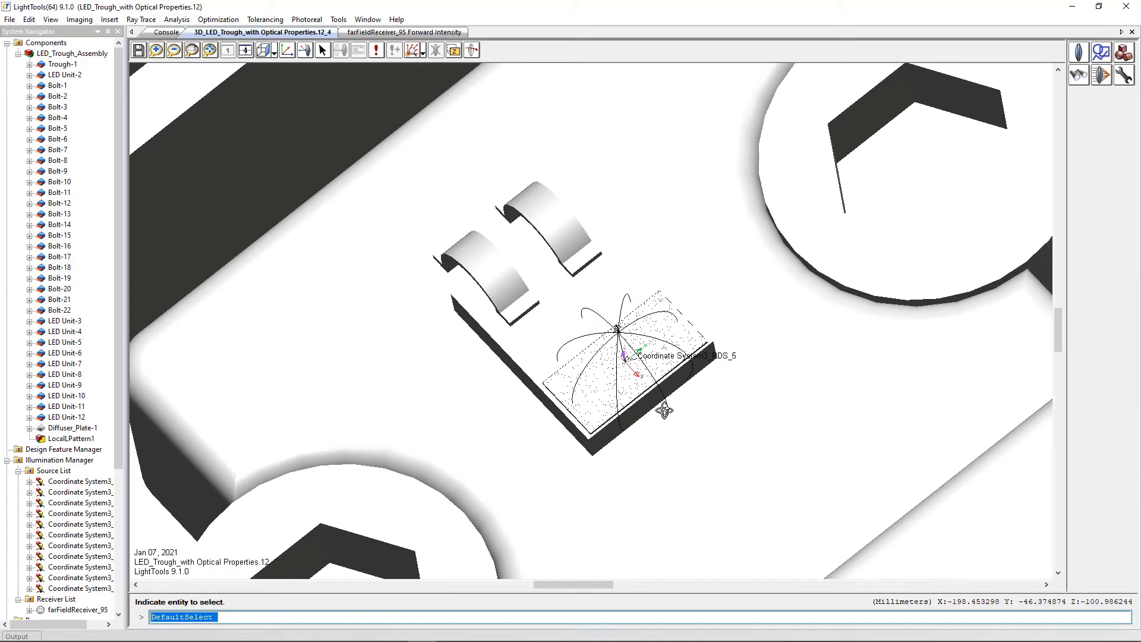
- Run the simulation on the linked LED trough model and display the traced rays across the whole trough in the 3D view
scroll(664, 410, down, 10)
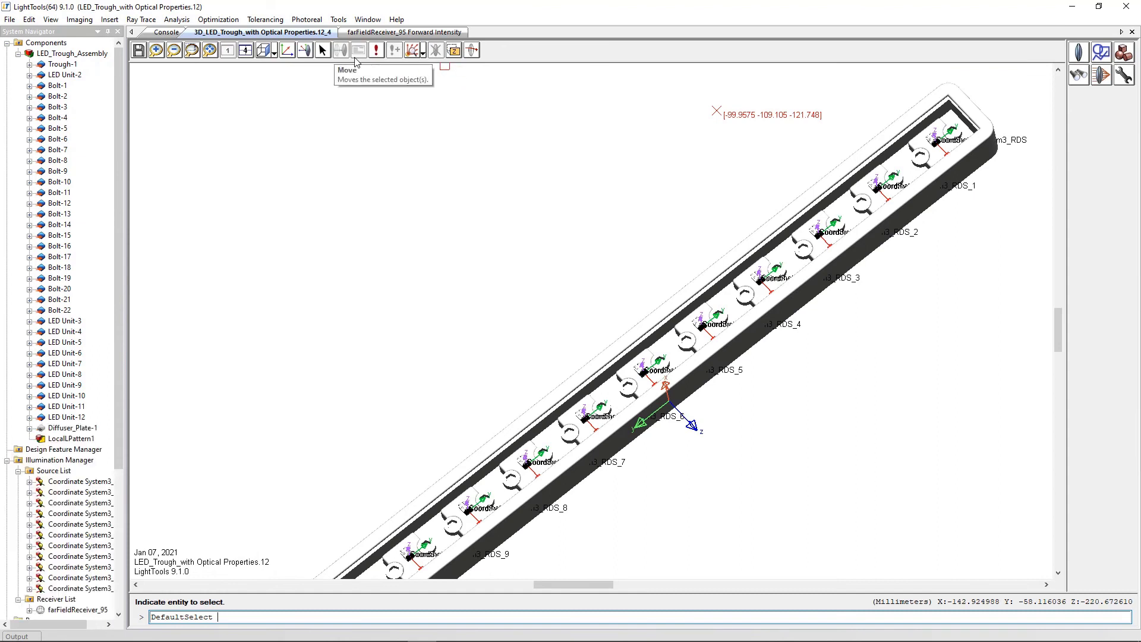
click(380, 52)
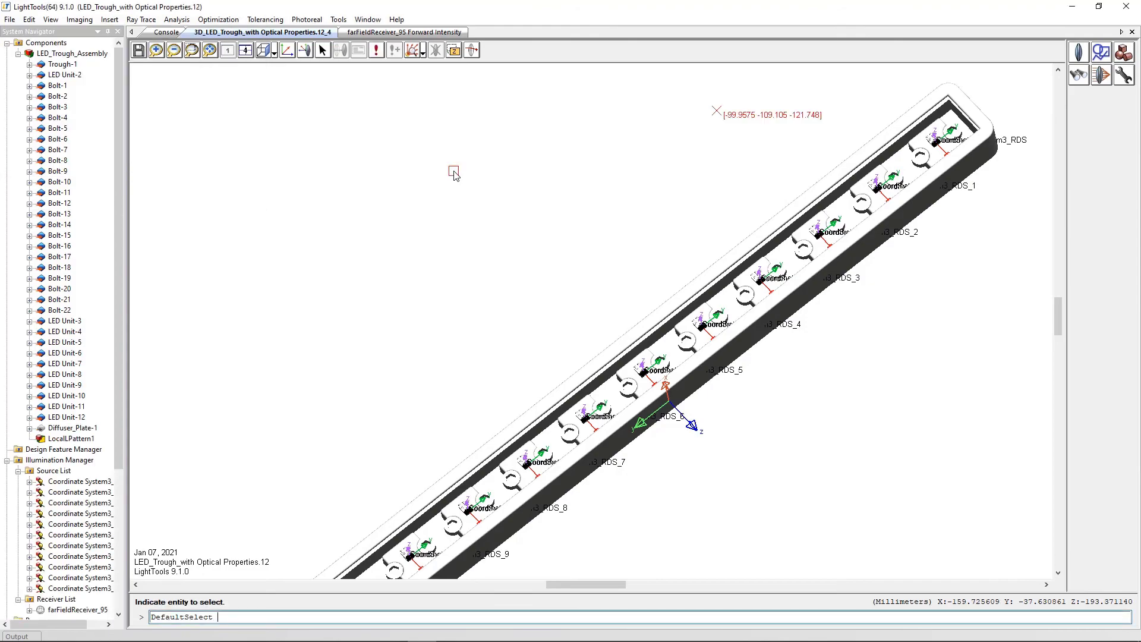
click(412, 50)
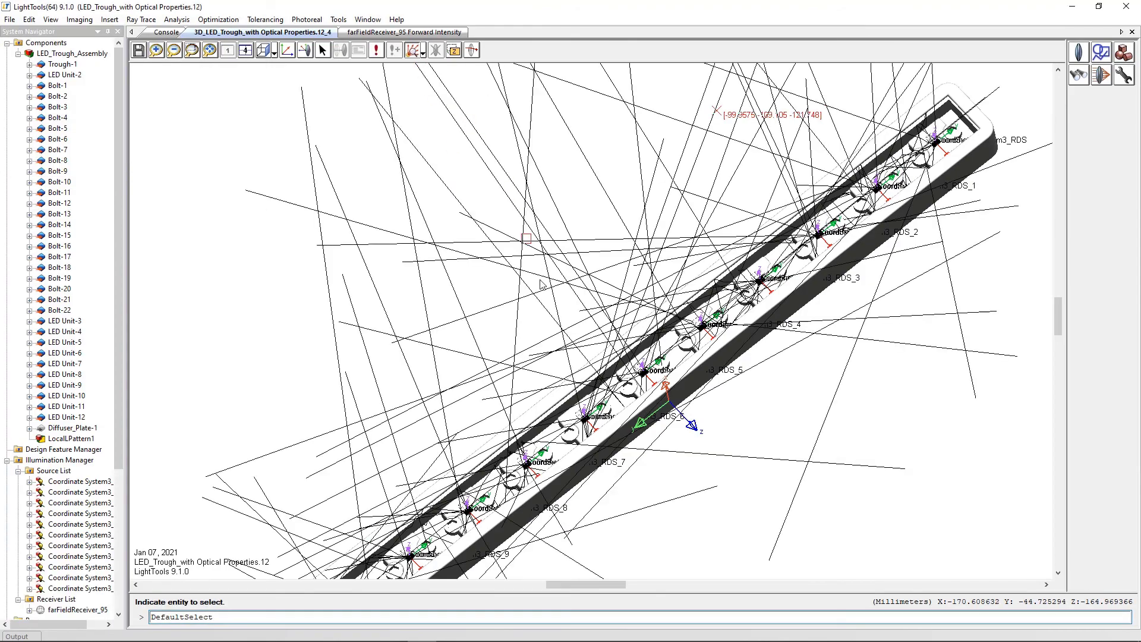
mouse_move(564, 368)
middle_down()
mouse_move(592, 336)
mouse_move(575, 327)
mouse_move(576, 344)
middle_up()
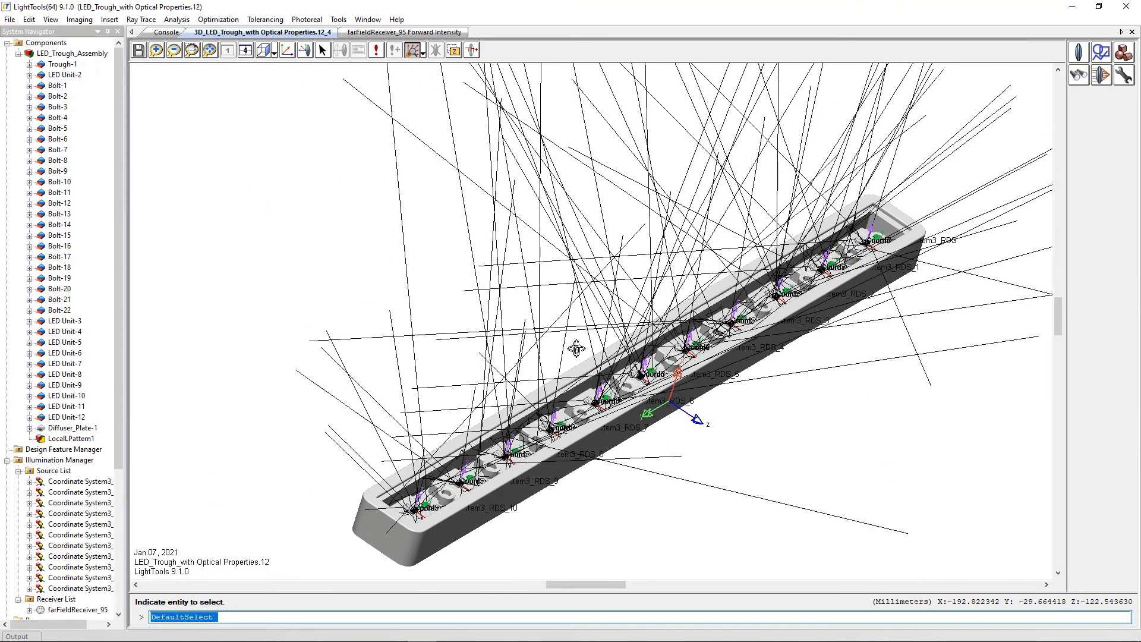
- Examine the farFieldReceiver_95 forward radiant intensity chart and return to the 3D view of the trough
click(419, 33)
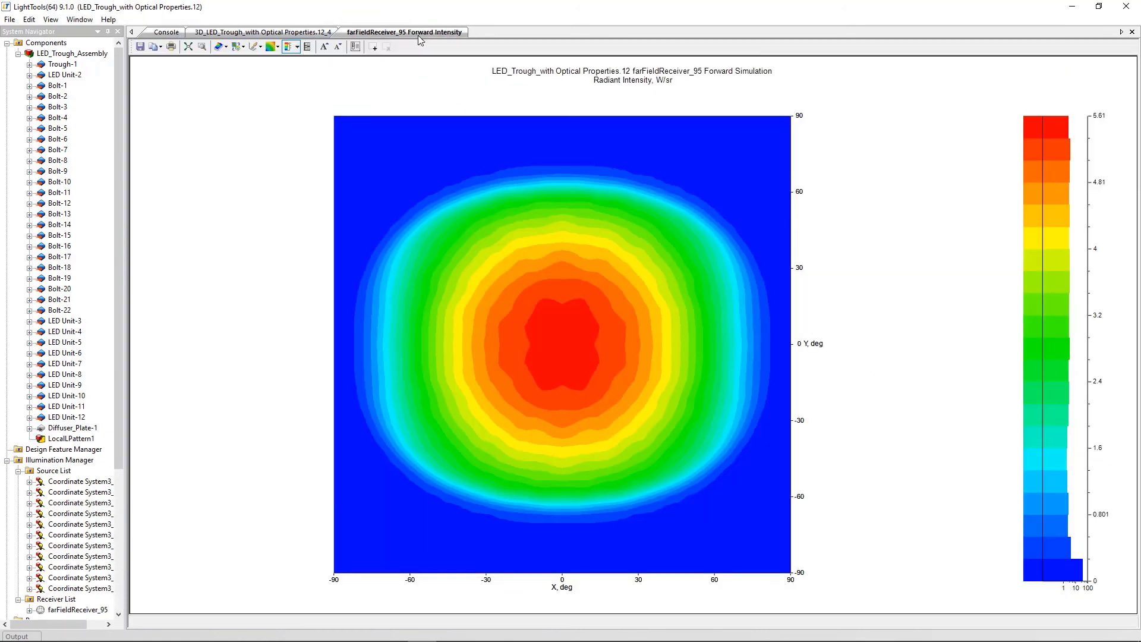
click(248, 34)
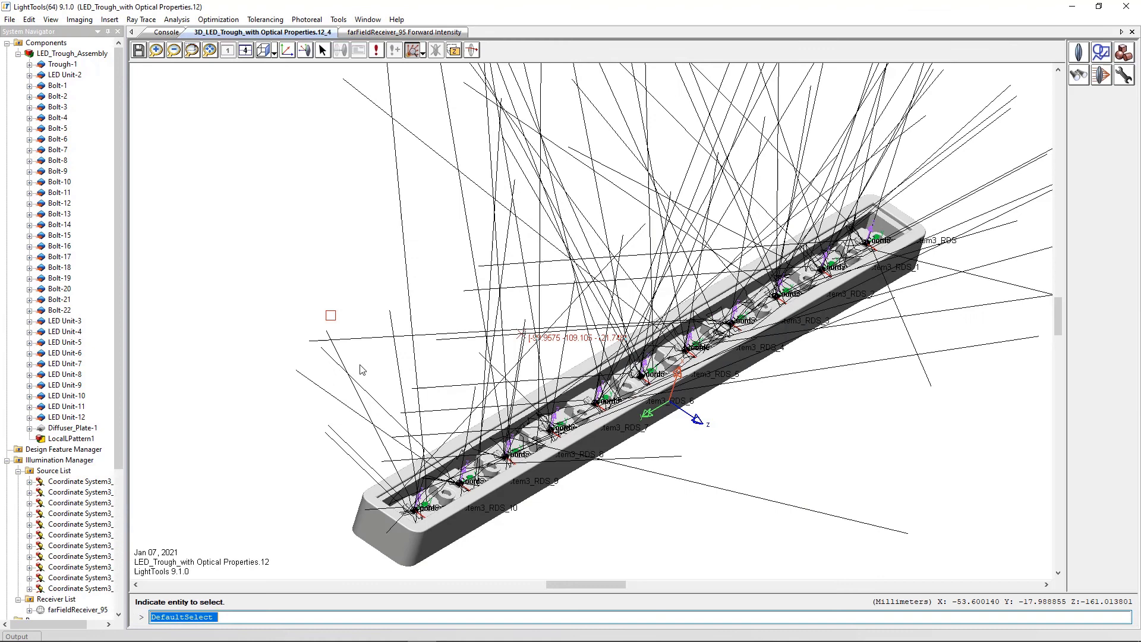